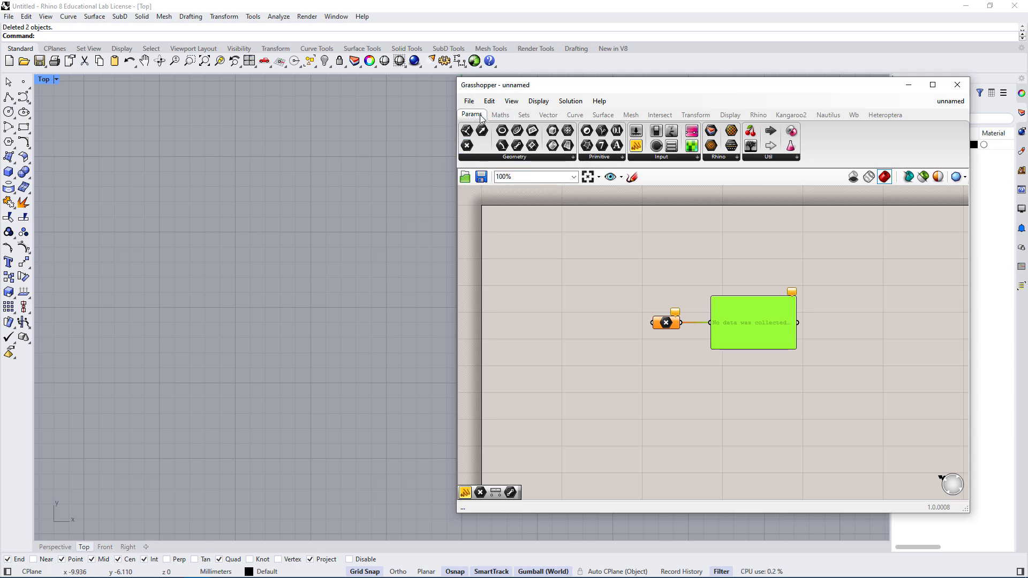
Inspect the warning on the Point parameter that feeds the panel
left_click(628, 285)
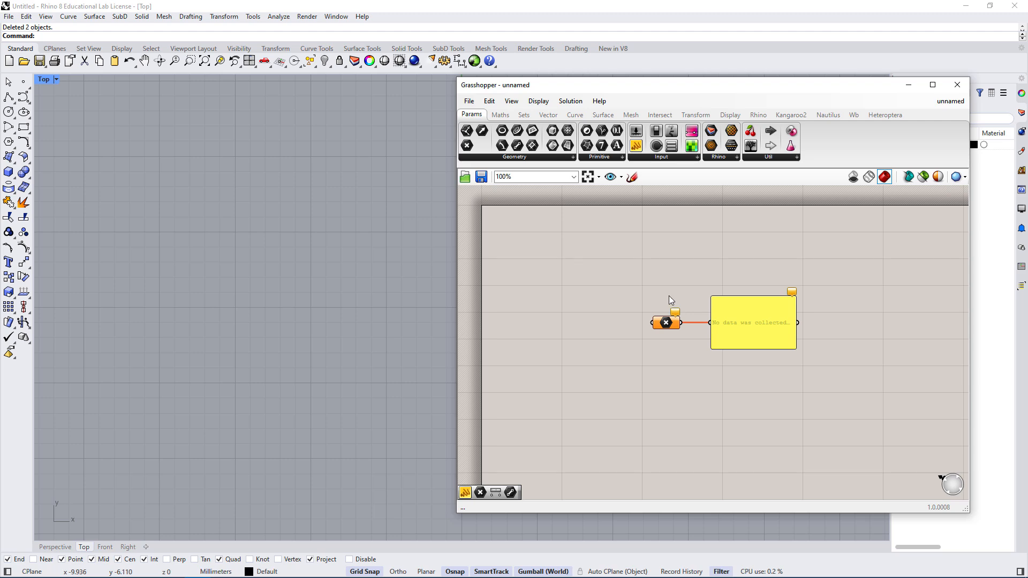
left_click(766, 311)
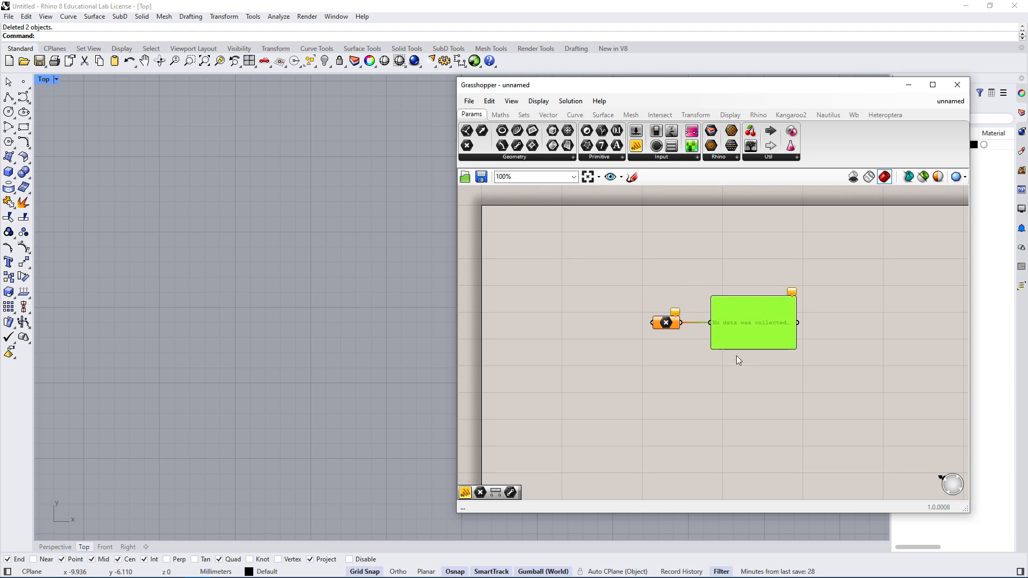
left_click(668, 324)
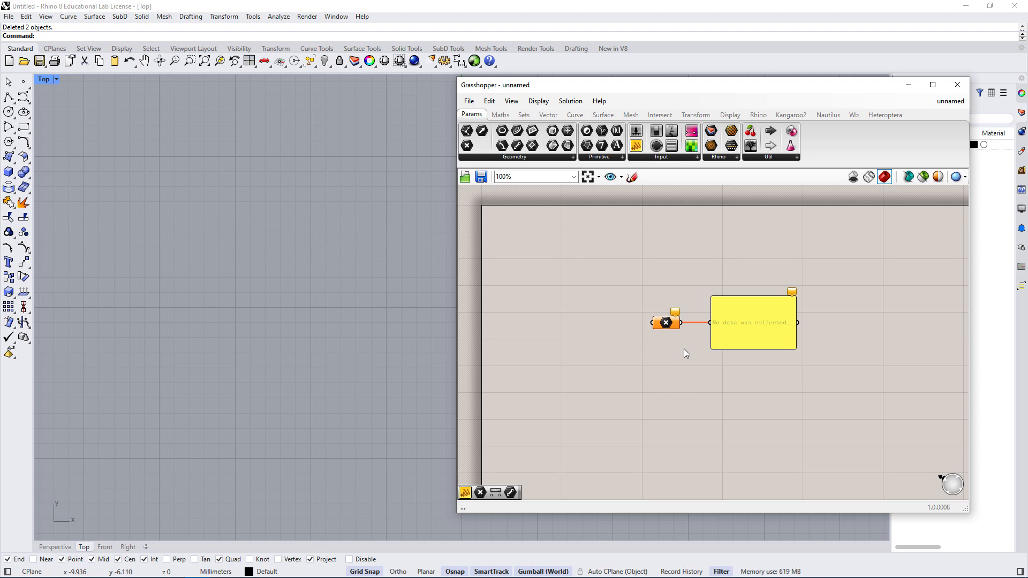
mouse_move(677, 314)
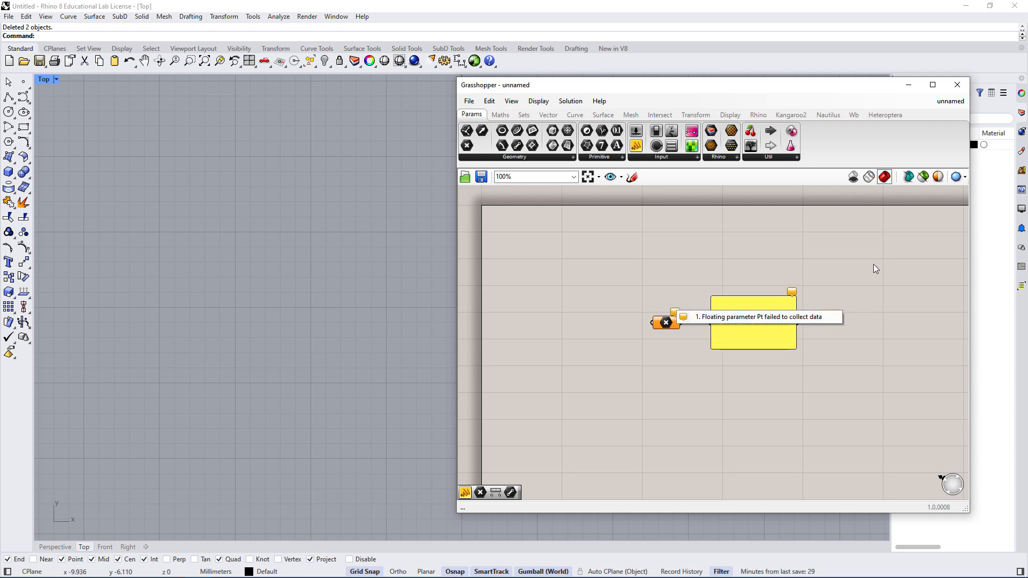
left_click_drag(635, 292, 696, 365)
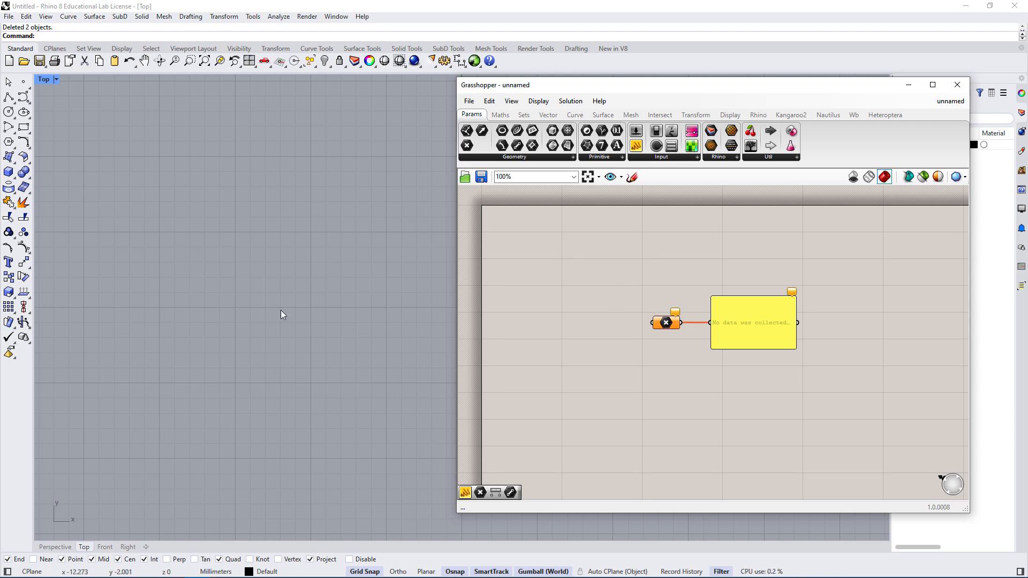
Draw two separate point objects in the Rhino Top view, the second one lower than the first
left_click(23, 81)
left_click(190, 201)
left_click(23, 82)
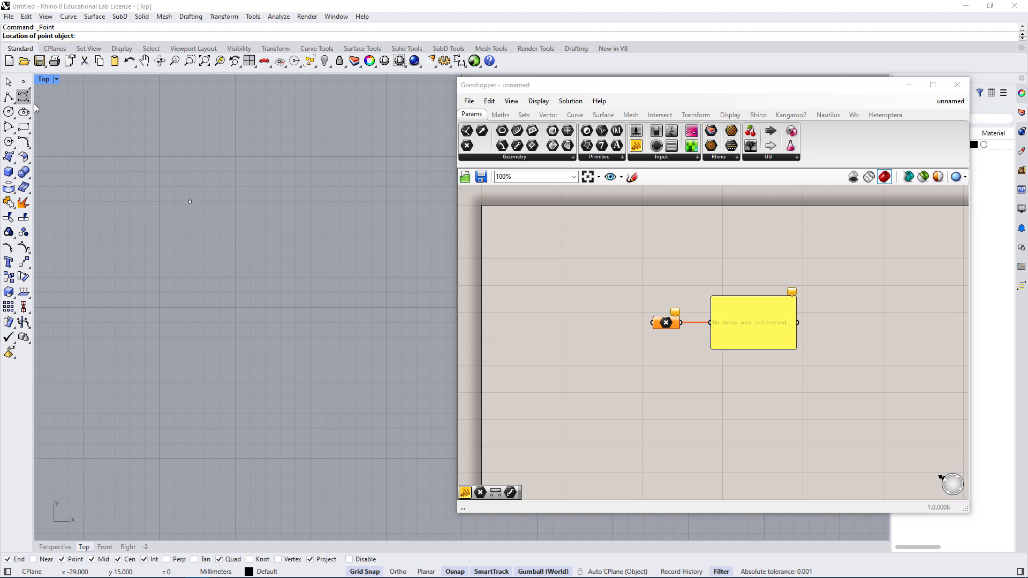
left_click(235, 338)
left_click_drag(245, 236, 165, 159)
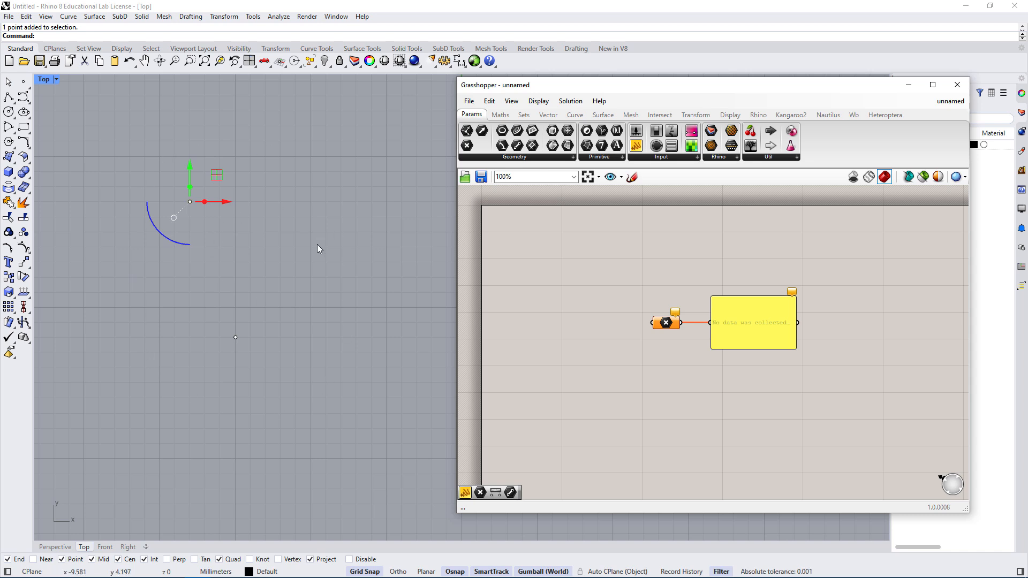
left_click(663, 323)
left_click_drag(185, 143, 272, 246)
left_click(251, 233)
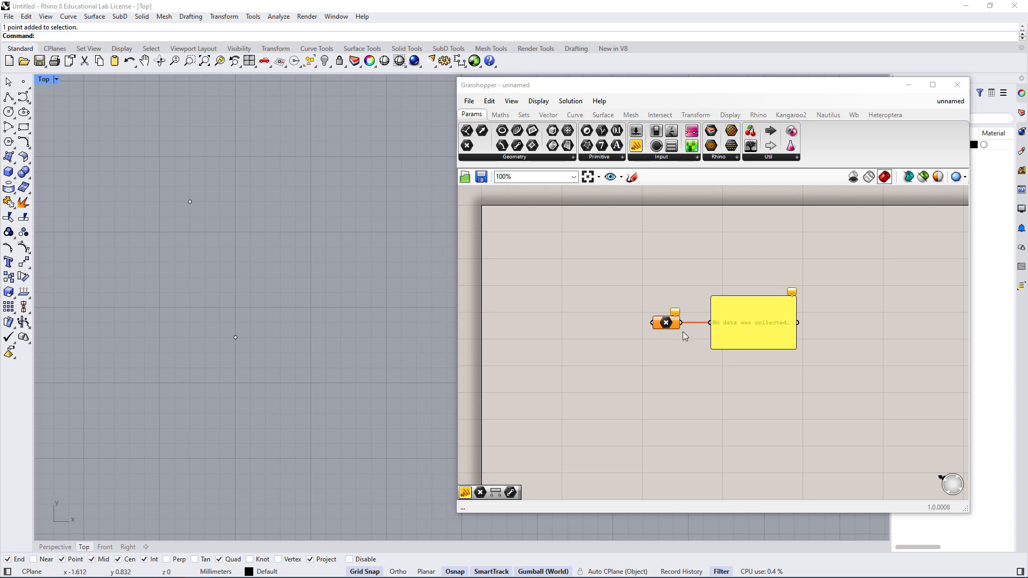
right_click(668, 325)
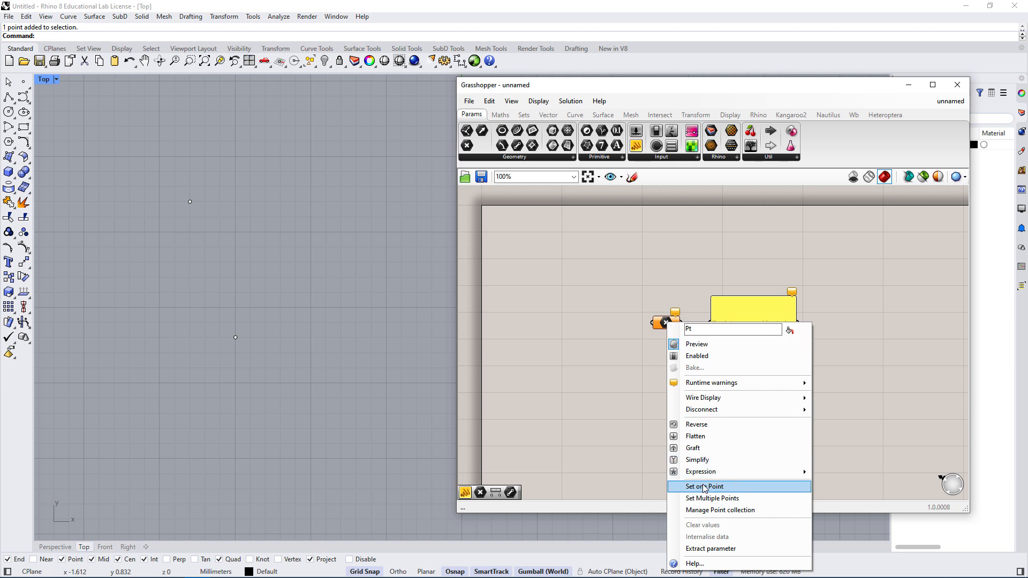
left_click(601, 413)
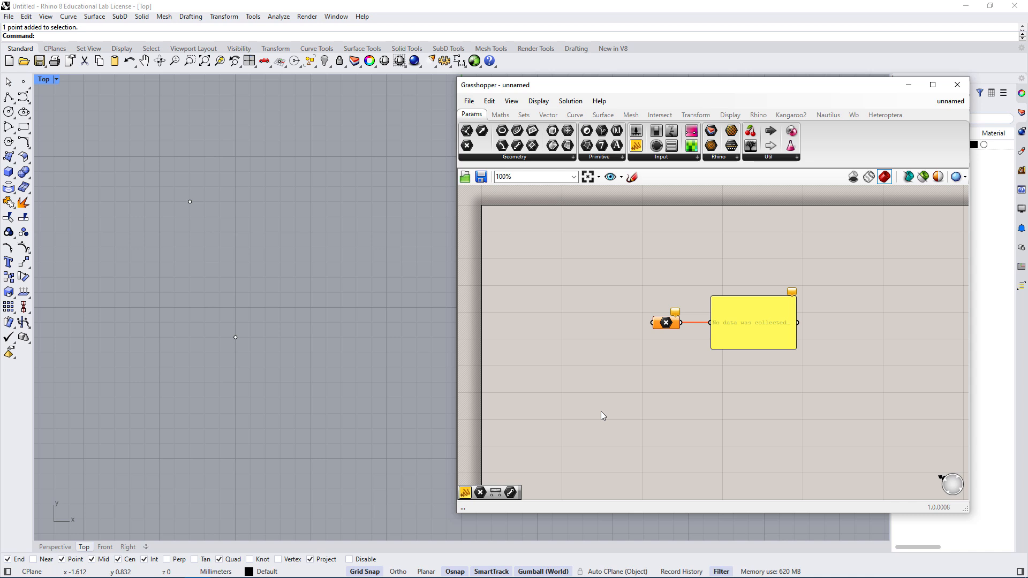
Reference the upper Rhino point in the Point parameter as one point, and check its highlight in the viewport
right_click(666, 323)
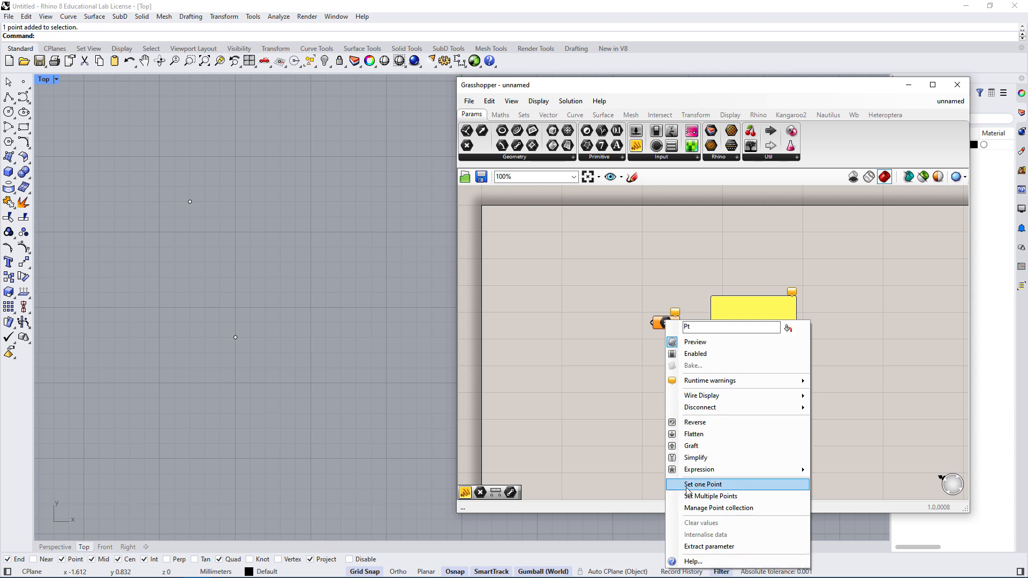
left_click(719, 486)
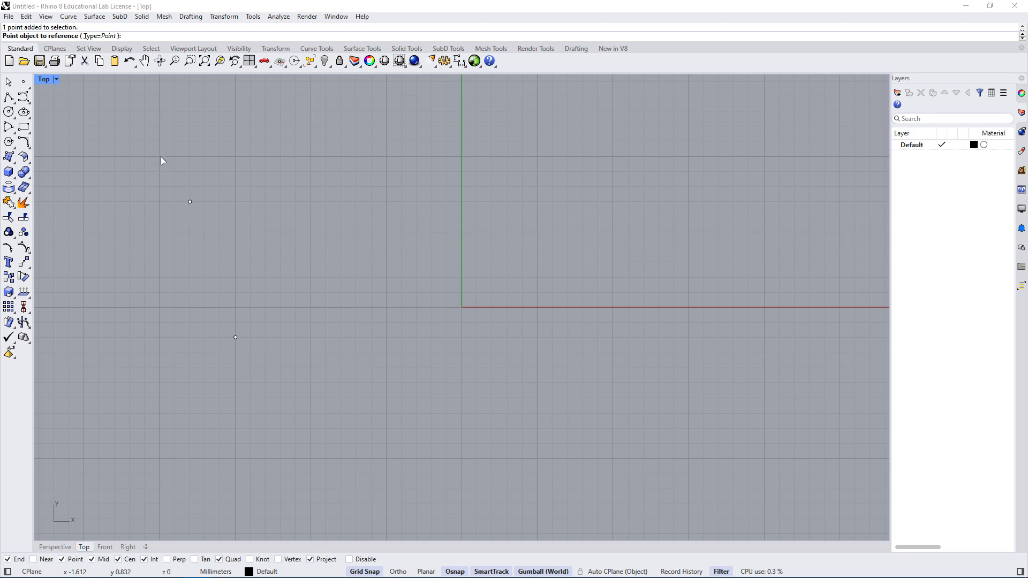
left_click_drag(161, 156, 306, 414)
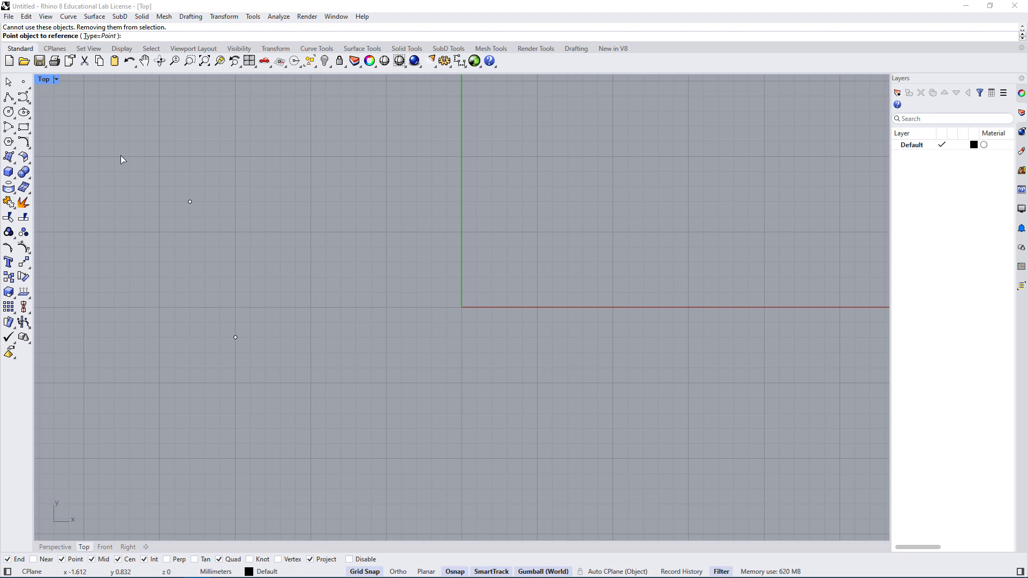
left_click_drag(120, 155, 262, 264)
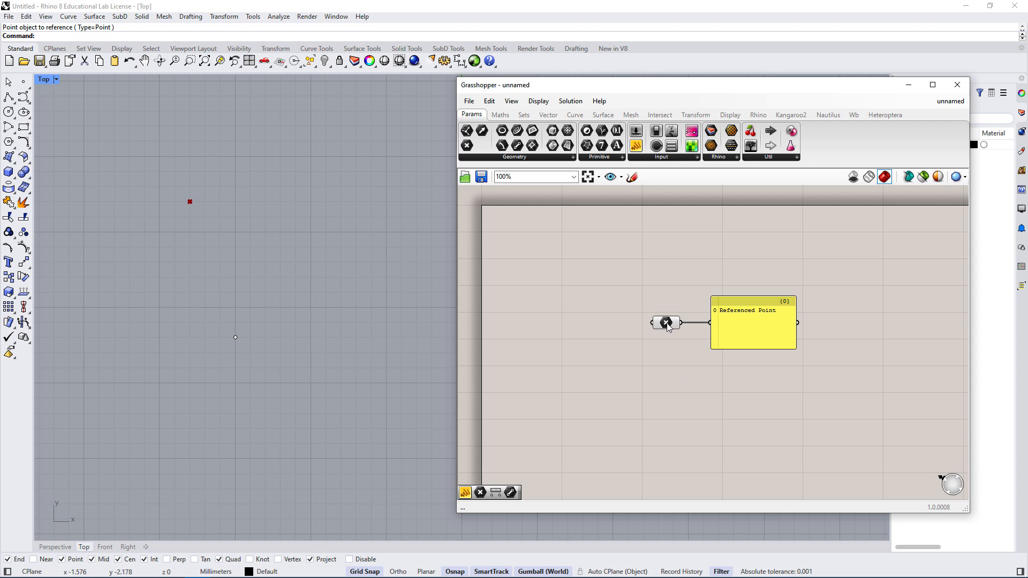
left_click_drag(621, 284, 703, 385)
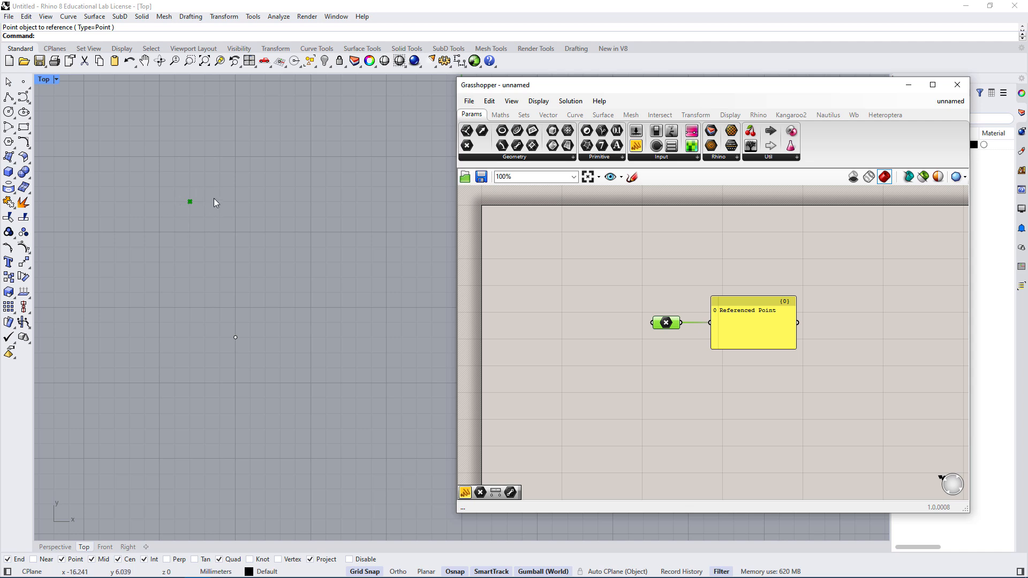
left_click(732, 416)
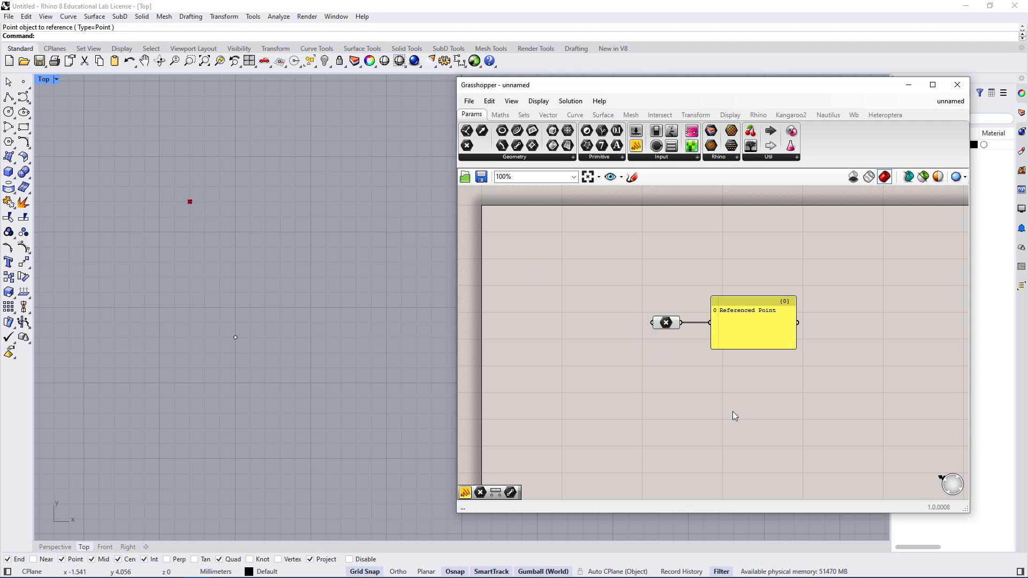
Add a second Point parameter to the Grasshopper canvas, below the first one
double_click(759, 327)
left_click(776, 359)
double_click(599, 382)
left_click(467, 145)
left_click(594, 419)
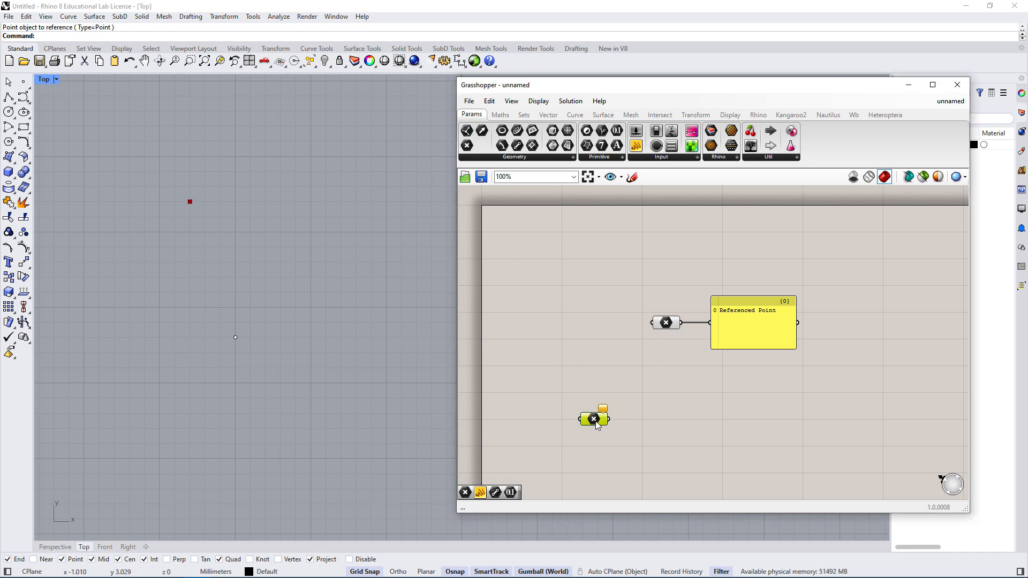
Reference the lower Rhino point in the second Point parameter and align the parameter roughly beneath the first one
right_click(595, 421)
left_click(637, 493)
left_click(237, 336)
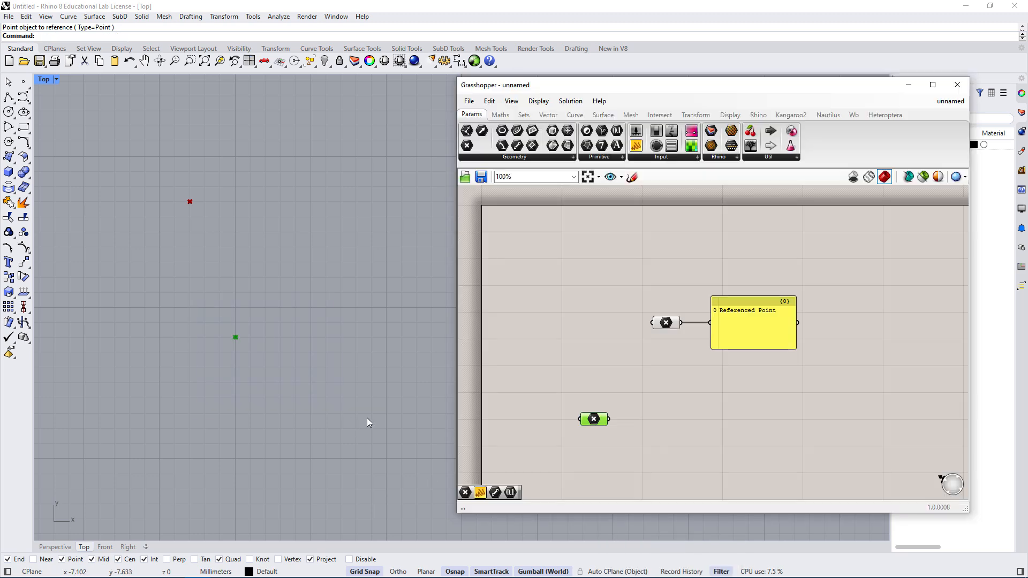
left_click_drag(590, 423, 656, 410)
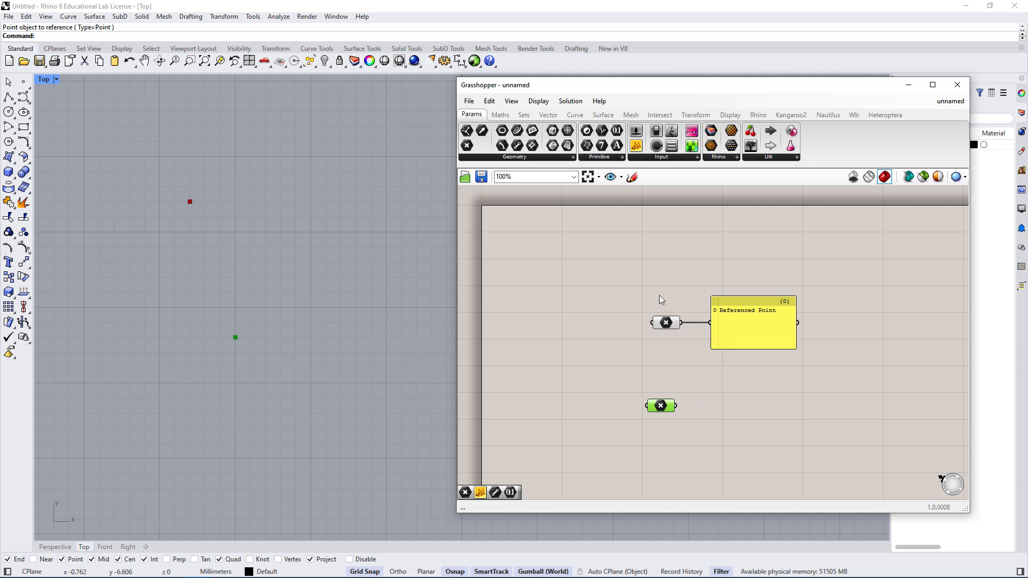
Highlight the first Point parameter to check which Rhino point it references
left_click_drag(638, 302, 698, 352)
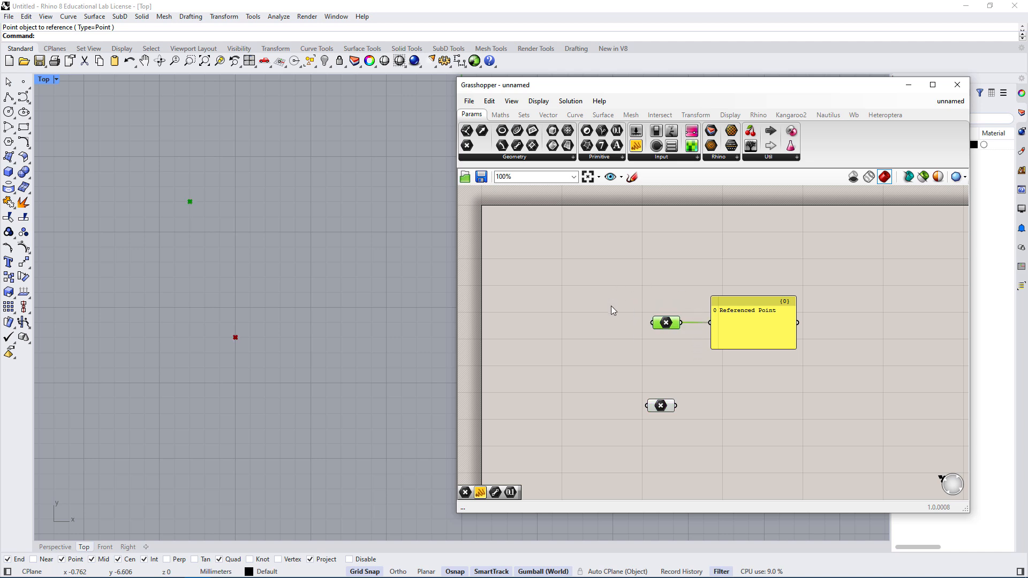
left_click(660, 341)
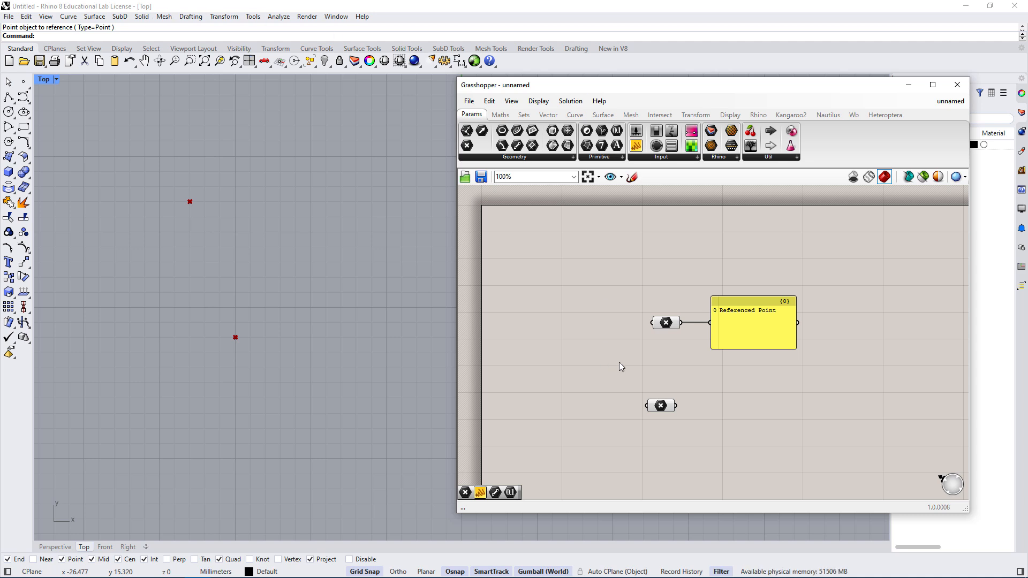
left_click_drag(639, 286, 699, 361)
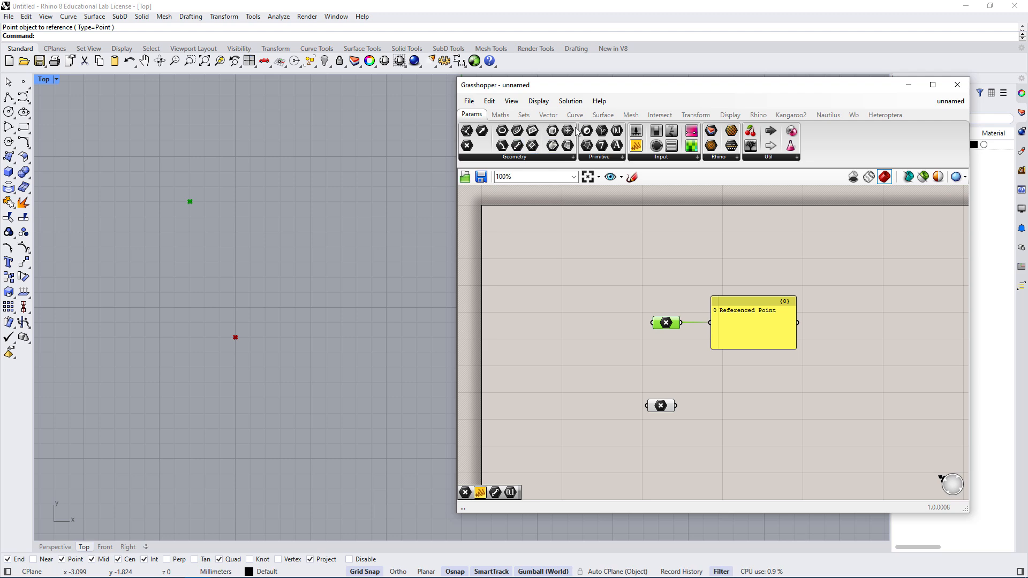
Place a Surface geometry parameter on the canvas beside the Point parameters
left_click(607, 118)
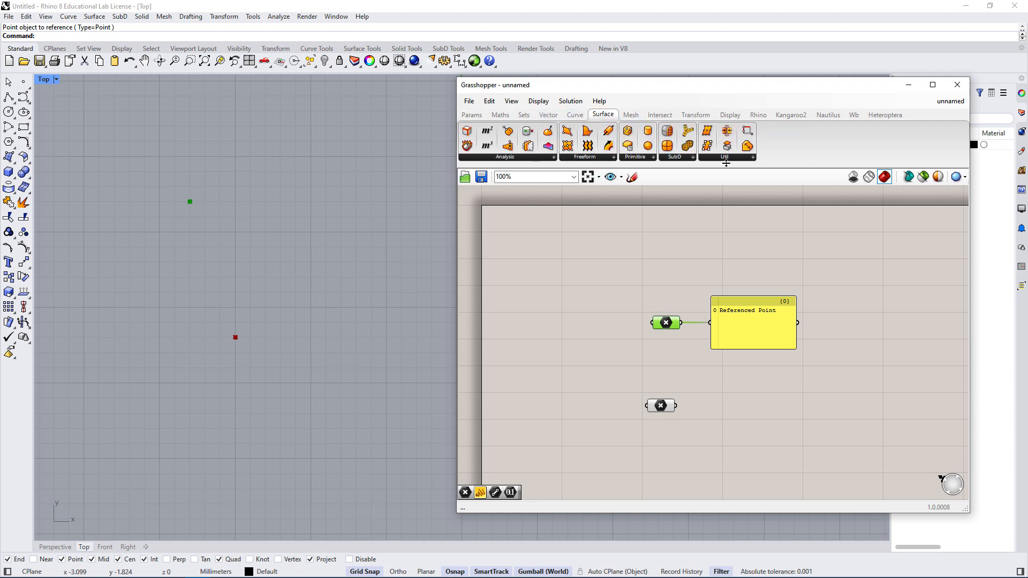
left_click(471, 115)
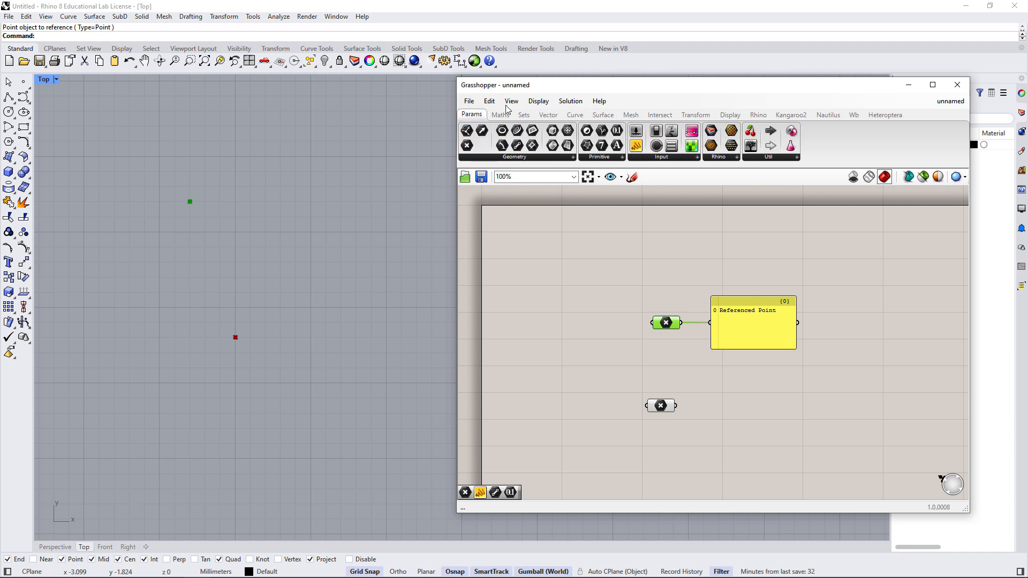
left_click(540, 156)
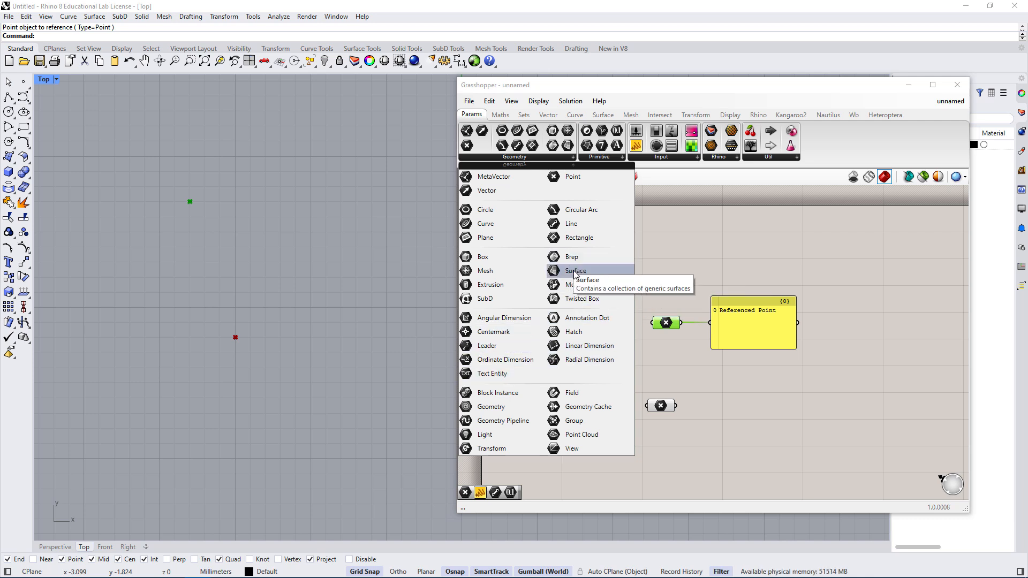
left_click_drag(576, 274, 615, 389)
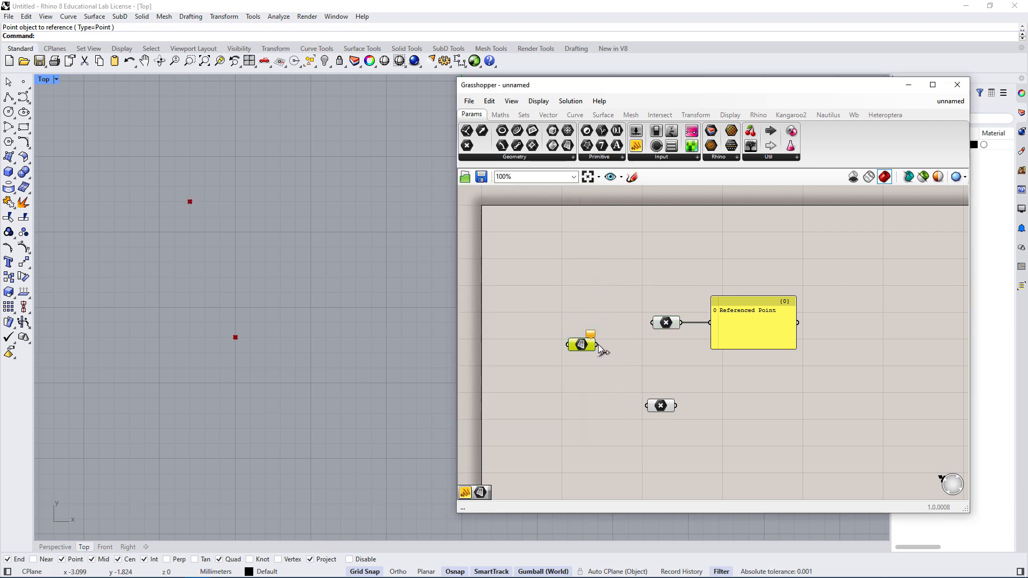
View the Surface parameter's options for setting geometry, and delete the parameter from the canvas
left_click_drag(552, 320, 622, 393)
right_click(583, 345)
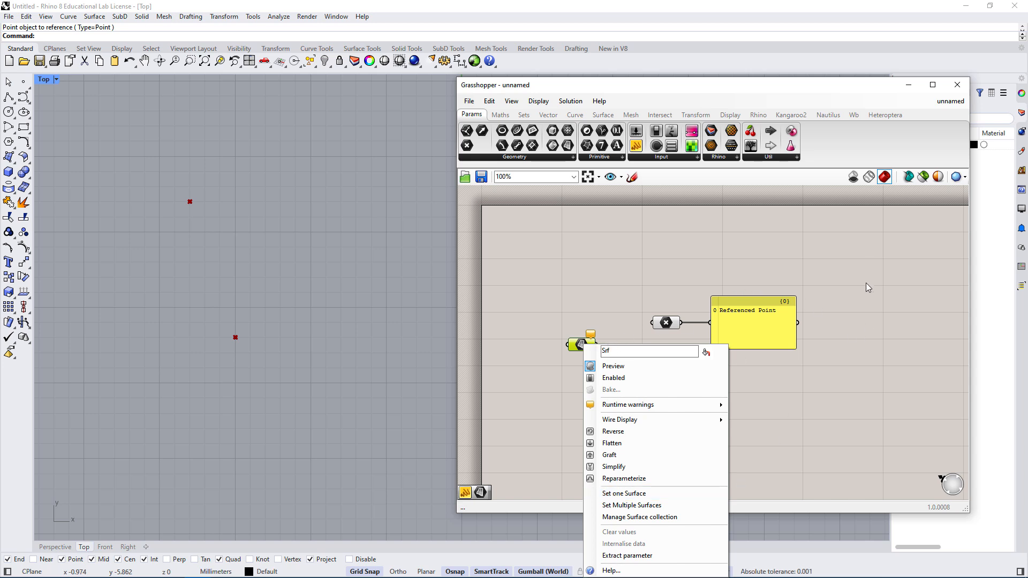
left_click(875, 375)
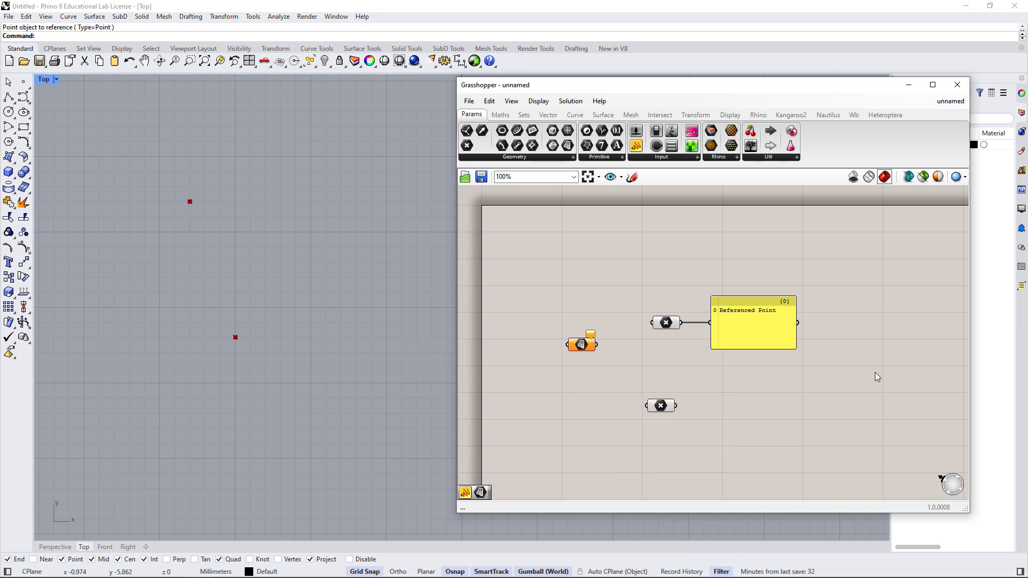
left_click_drag(545, 321, 609, 387)
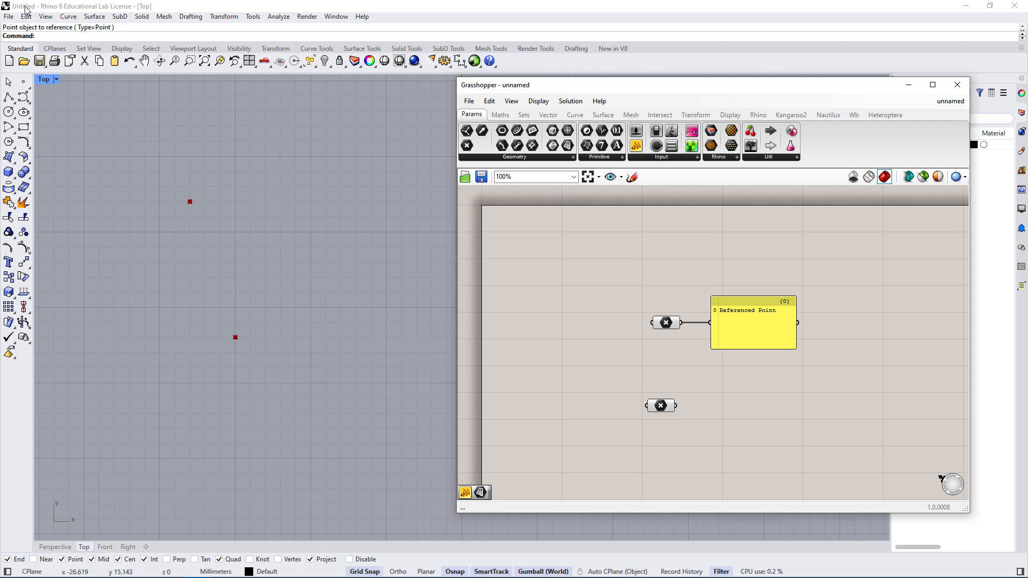
Highlight both Point parameters together to check the Rhino points they reference
right_click_drag(692, 374, 675, 374)
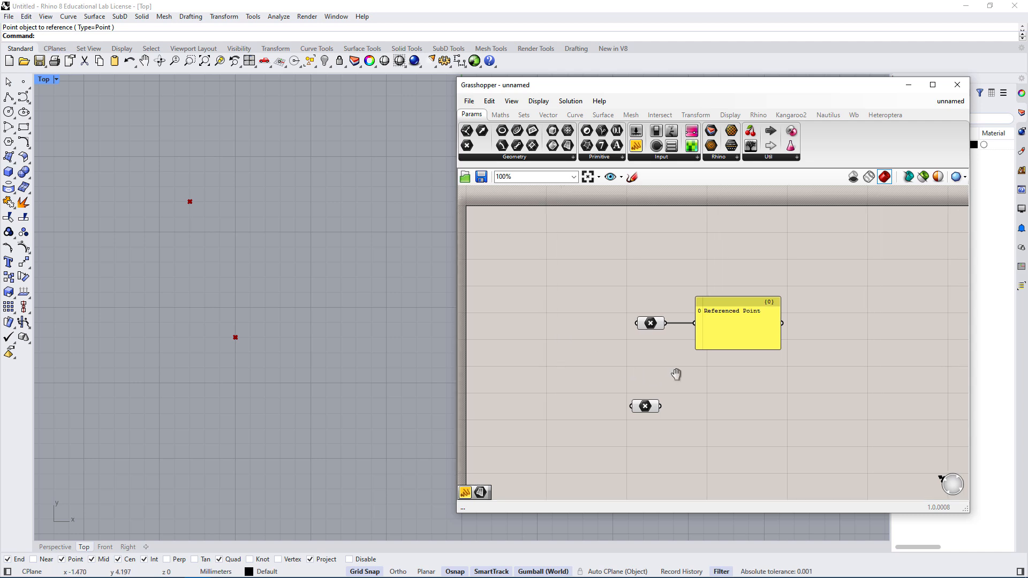
left_click_drag(618, 384, 703, 444)
left_click_drag(593, 288, 686, 452)
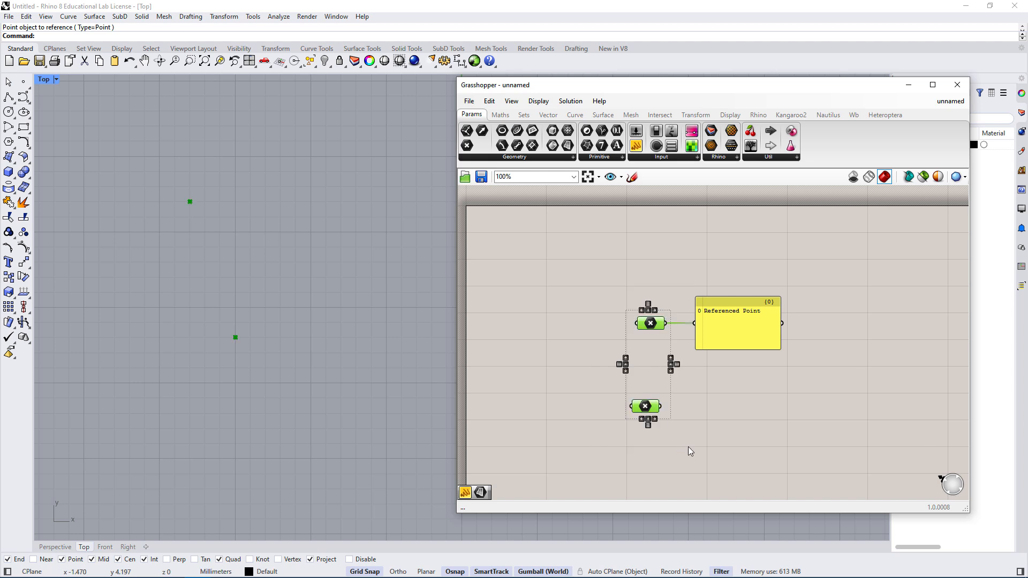
Add a third, empty Point parameter below the other two
left_click(742, 439)
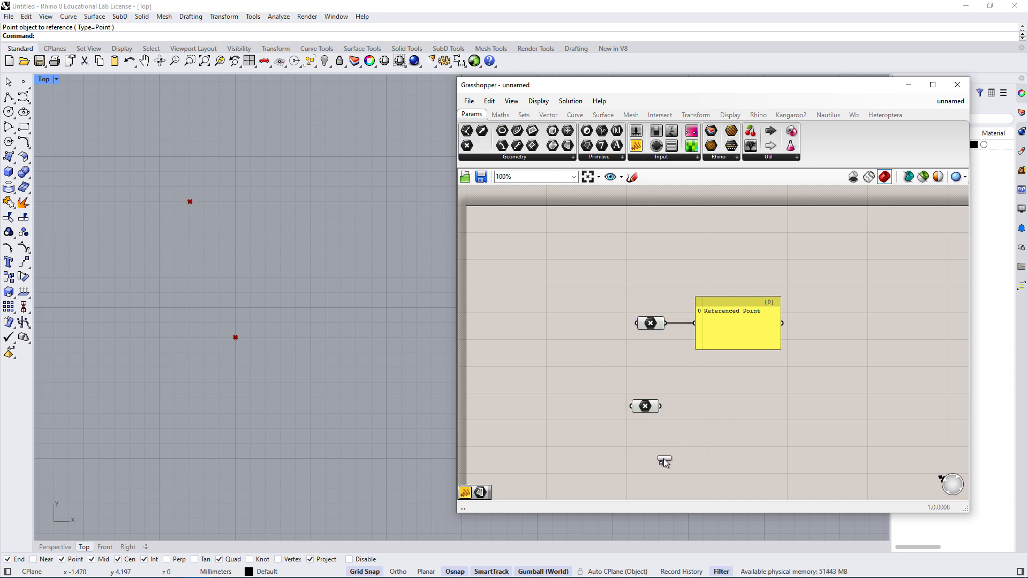
left_click(663, 460)
right_click_drag(704, 446, 707, 422)
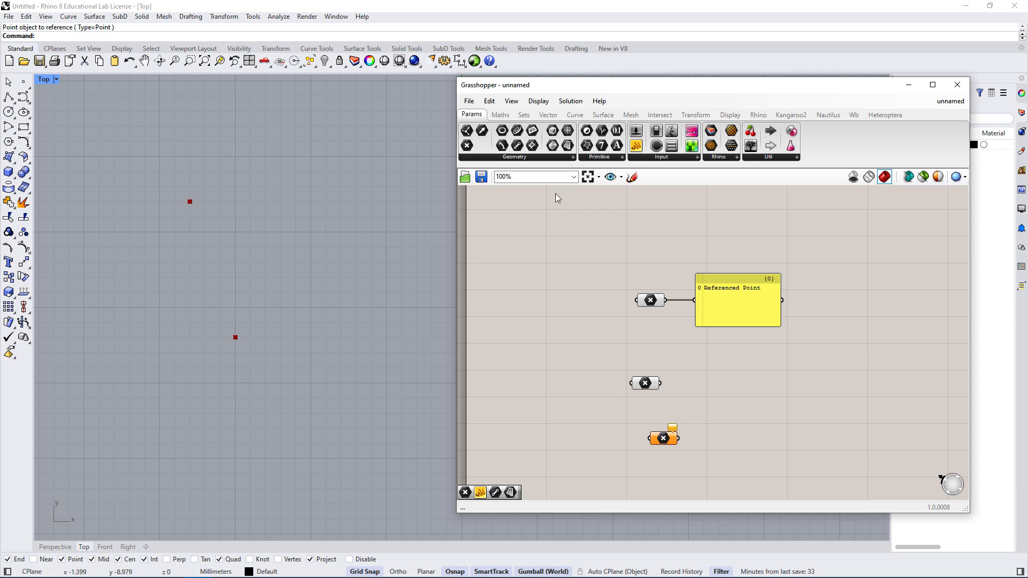
Place a Construct Point component on the canvas, above and to the left of the first Point parameter
left_click(530, 116)
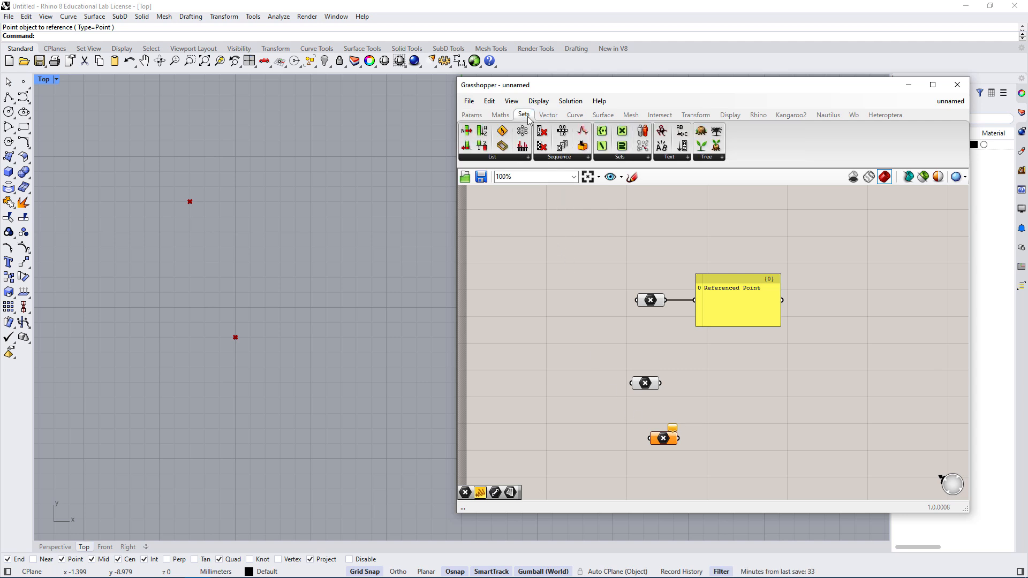
left_click(548, 116)
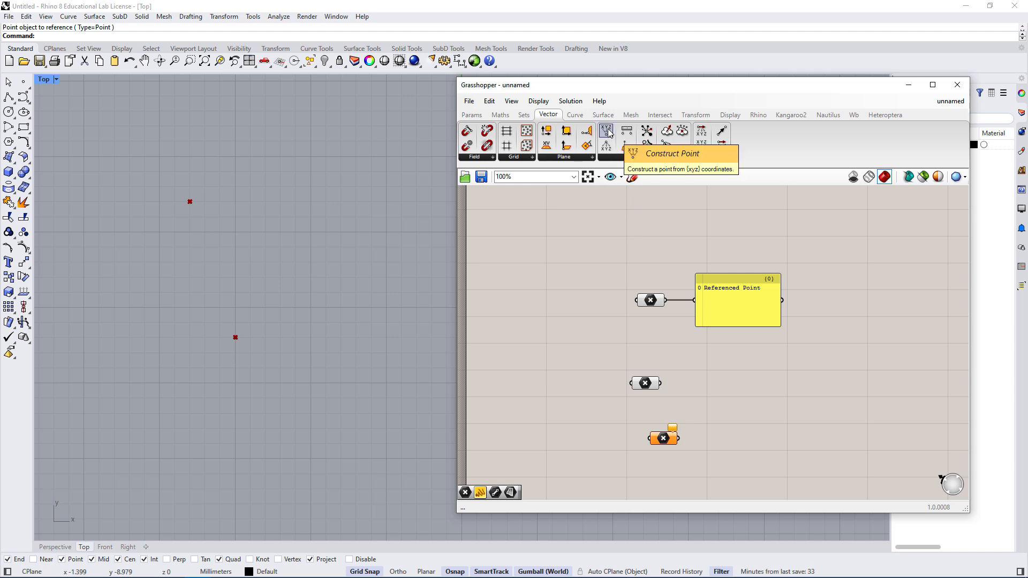
left_click_drag(609, 133, 562, 249)
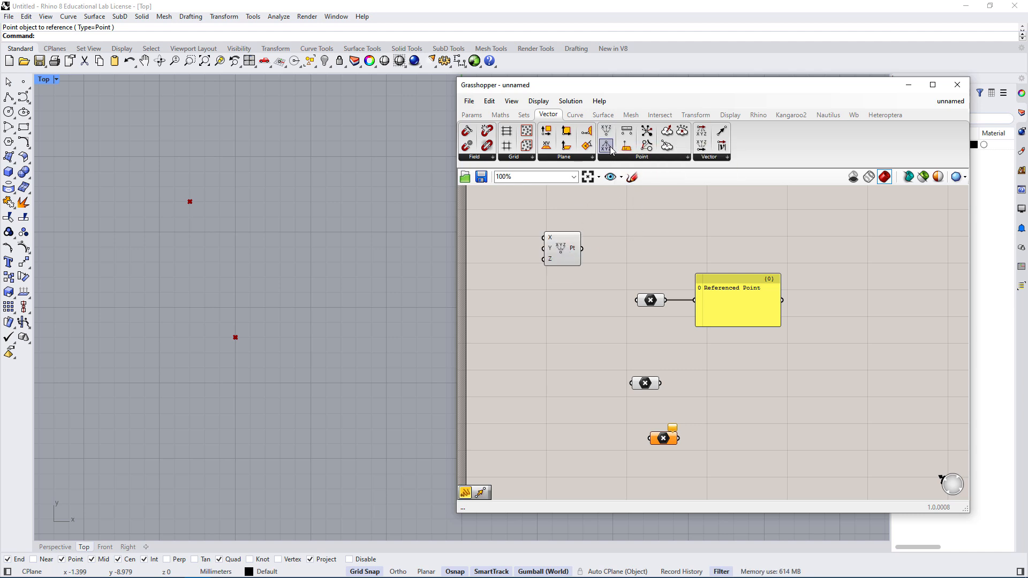
Add a point Deconstruct component above the panel and connect the first Point parameter's output to its P input
left_click_drag(611, 148, 722, 250)
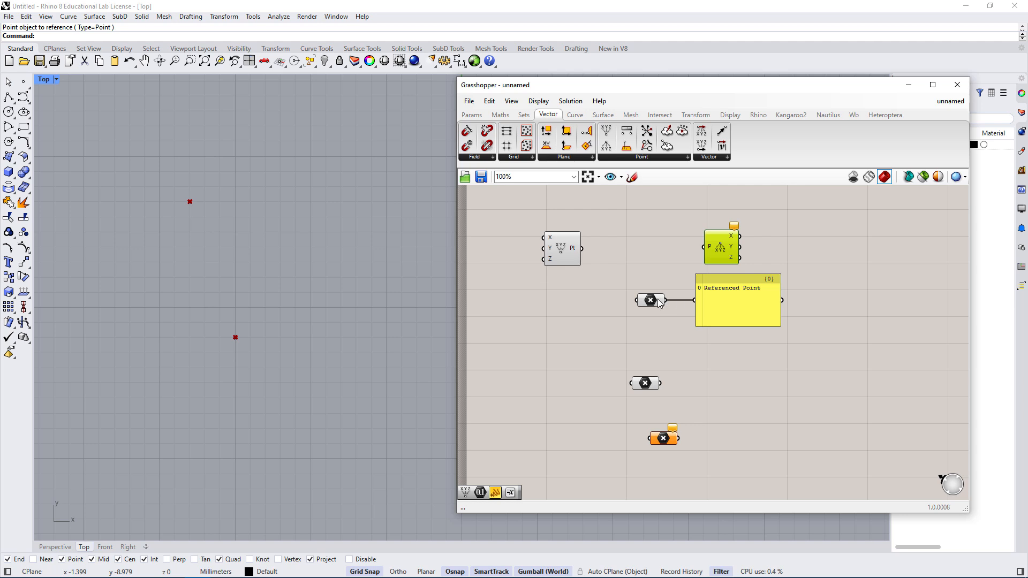
left_click_drag(667, 299, 704, 247)
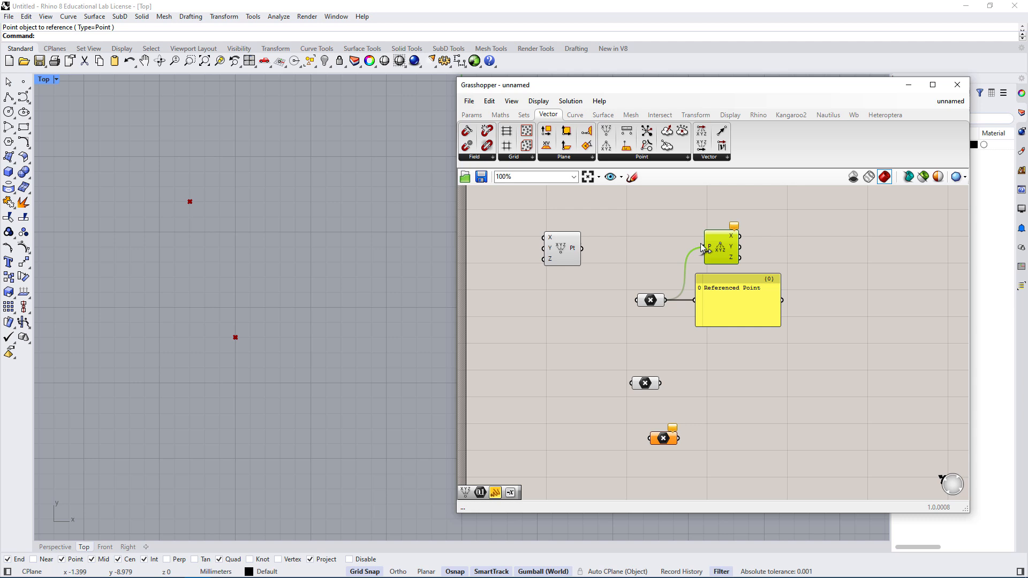
left_click(804, 234)
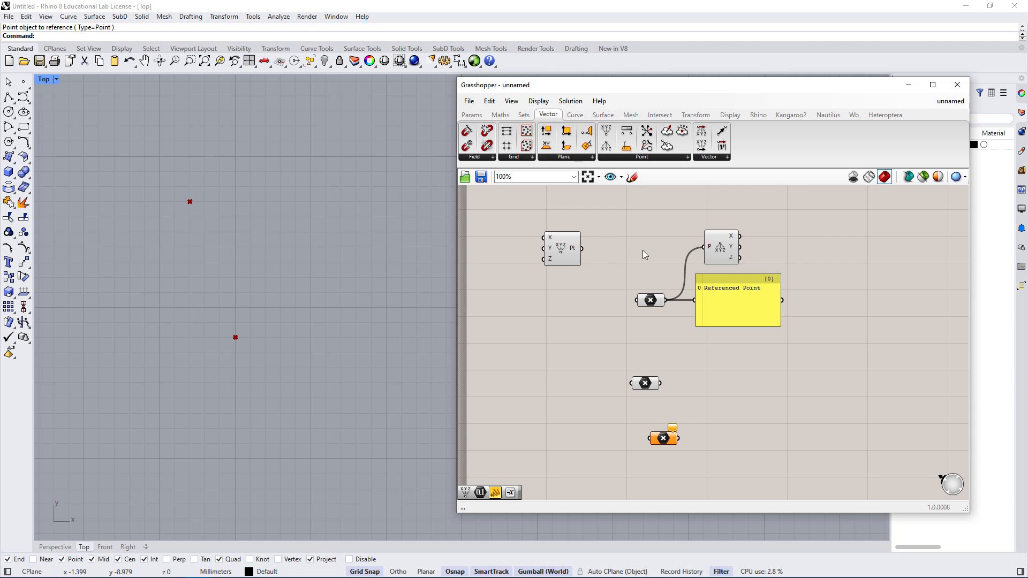
Move Construct Point beside the empty third Point parameter and connect its Pt output to that parameter
left_click_drag(544, 248, 603, 431)
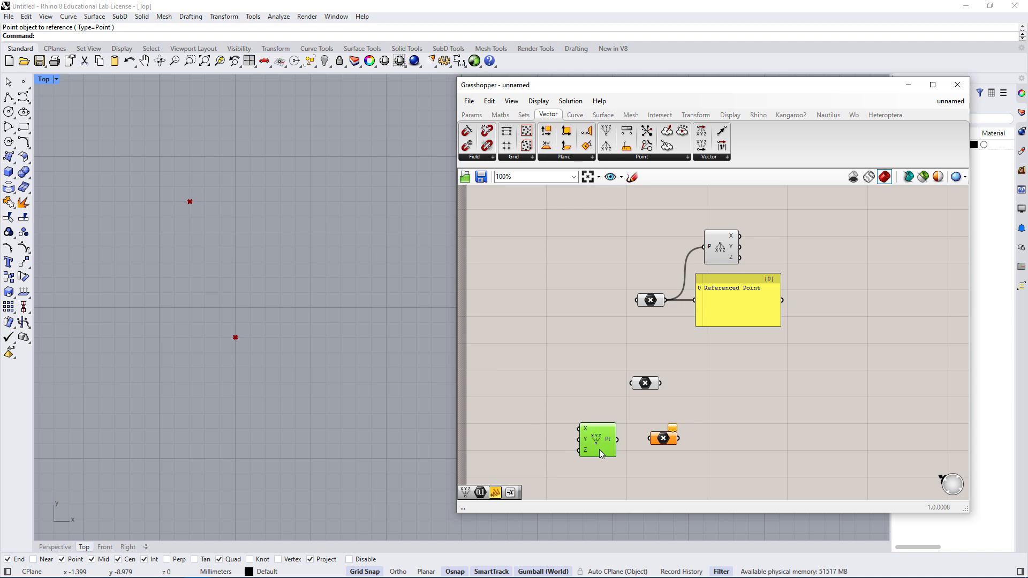
left_click_drag(618, 441, 665, 440)
left_click(697, 416)
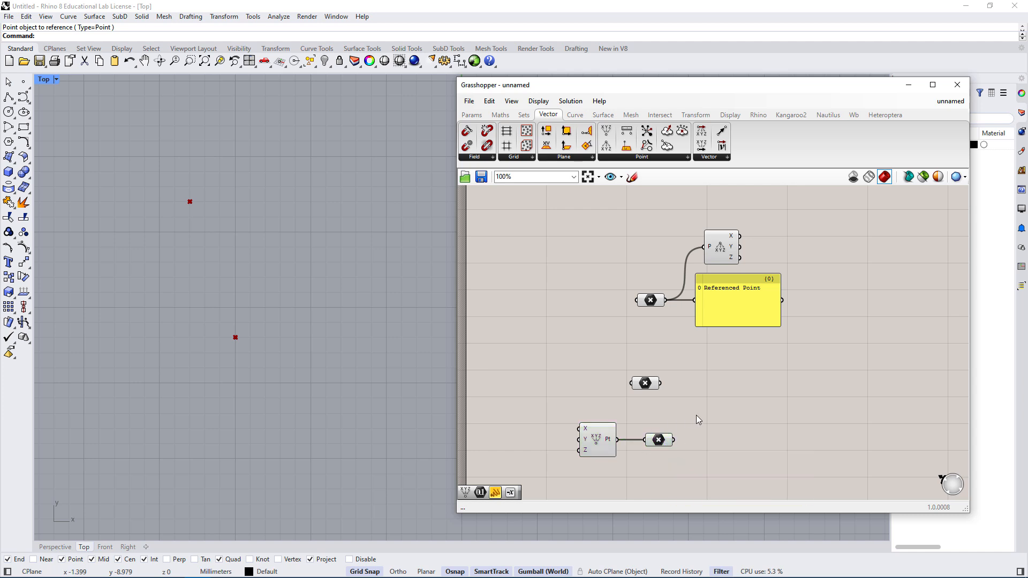
Highlight Construct Point and its connected Point parameter together, and move the parameter slightly closer to the component
left_click_drag(558, 410, 712, 472)
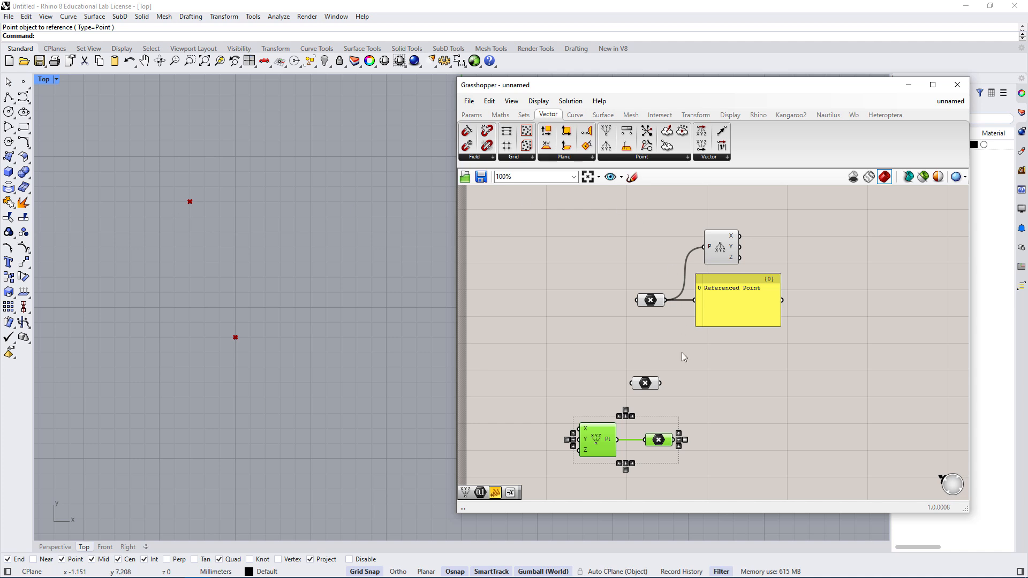
left_click(782, 419)
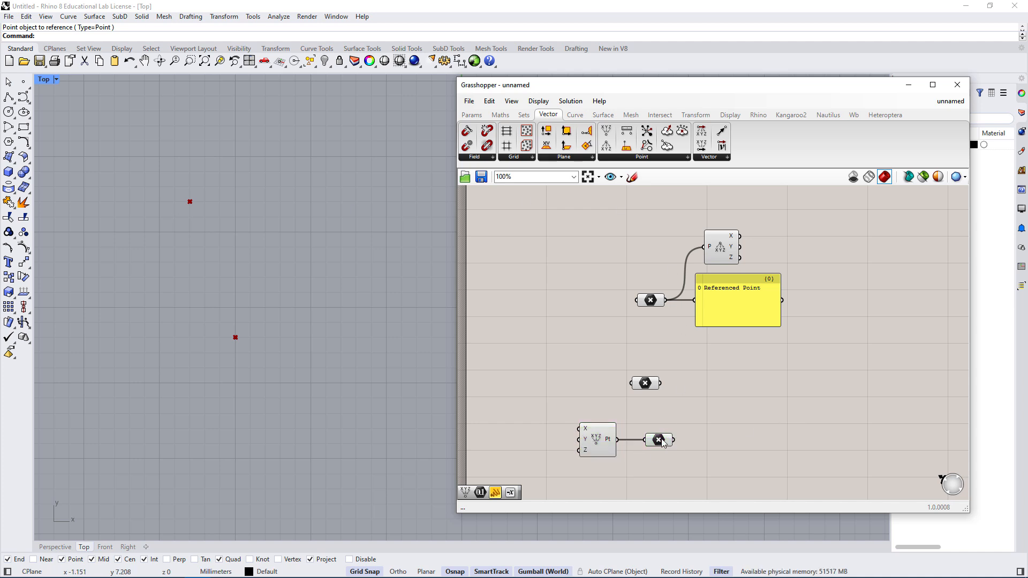
left_click_drag(663, 440, 653, 442)
left_click(714, 437)
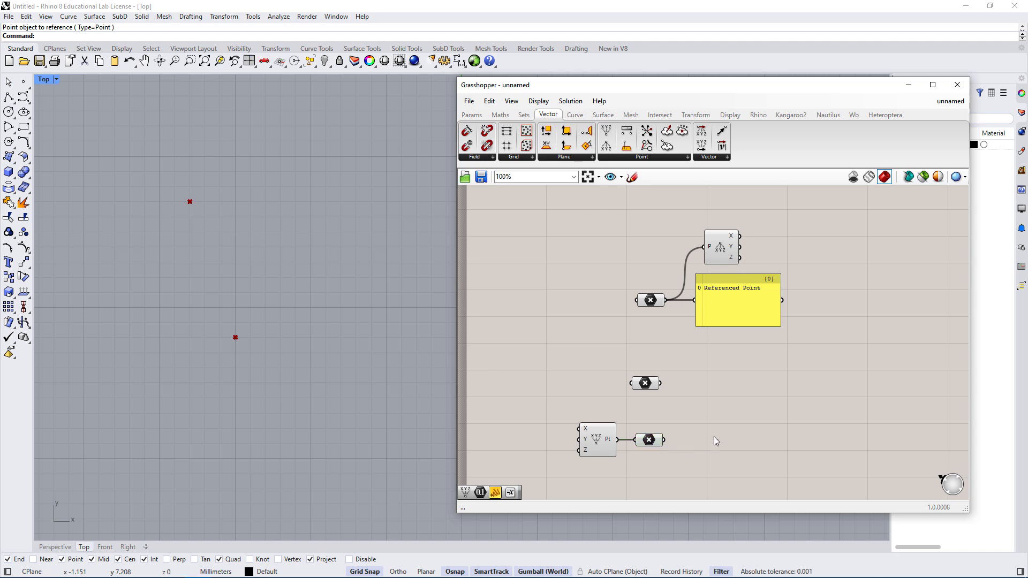